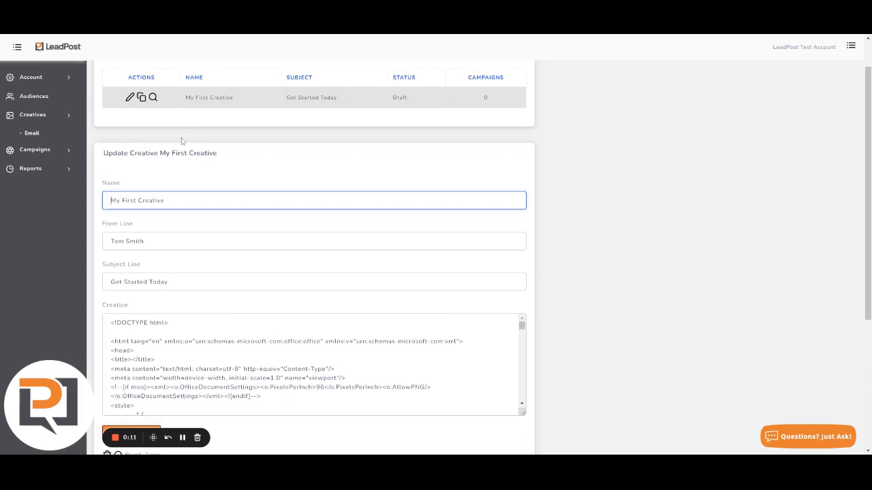
# Cancel the Update Creative form for My First Creative and open a blank Add Creative form
pyautogui.scroll(-5, 225, 306)
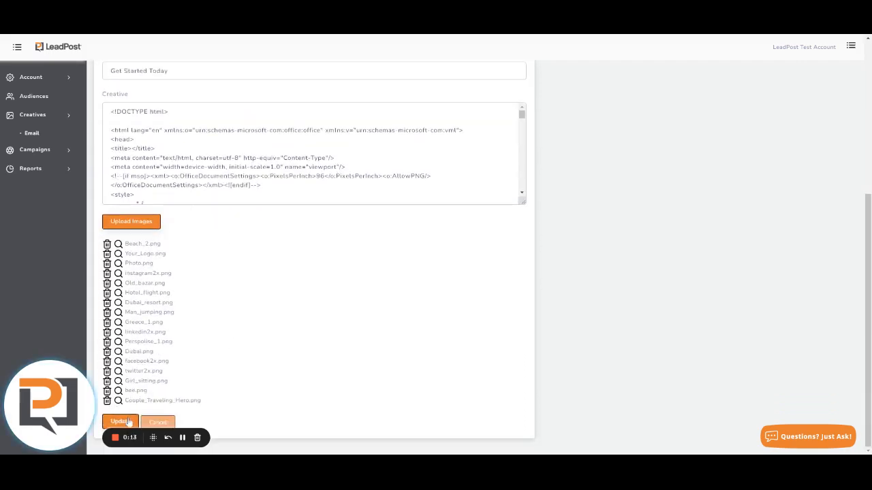
pyautogui.click(157, 422)
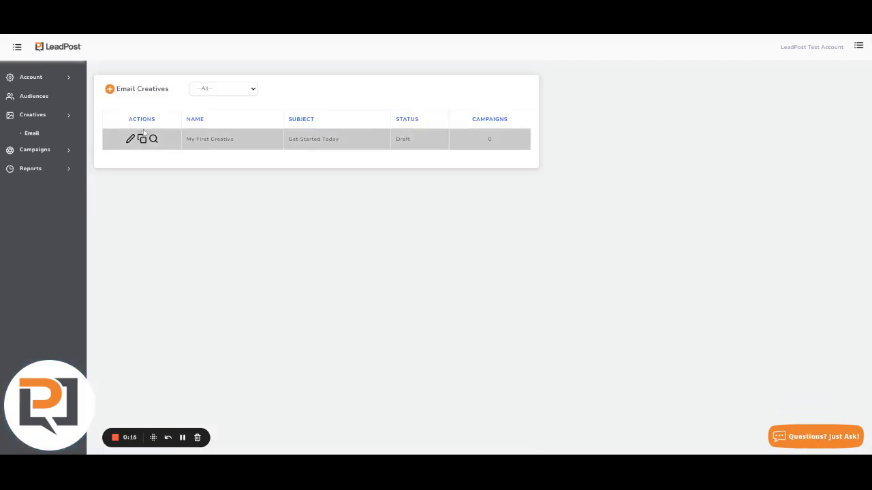
pyautogui.click(113, 91)
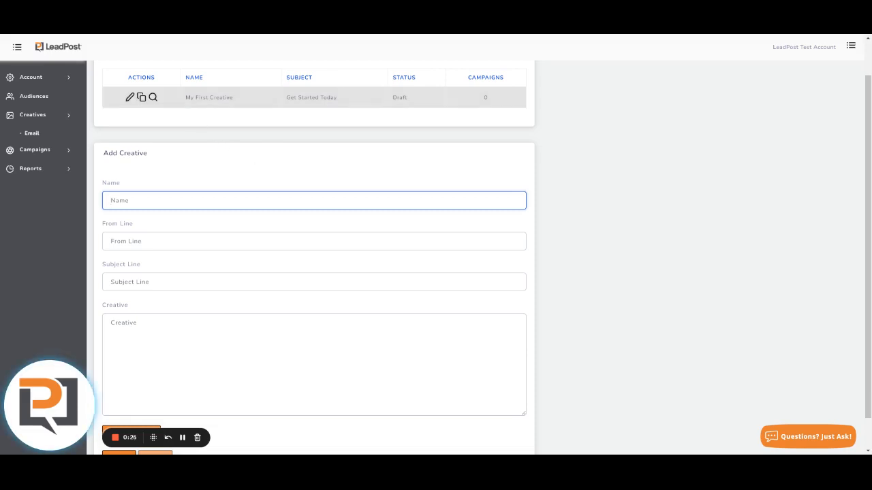
# Enter the name 'My Second Creative', the sender's name as From Line, and subject 'Get Started Today'
pyautogui.write('My ')
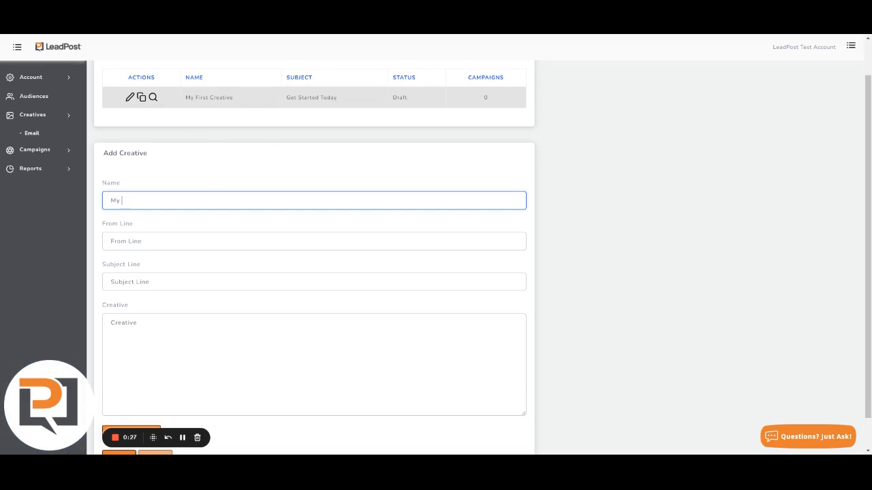
pyautogui.write('F')
pyautogui.write('econ')
pyautogui.write('d Creative')
pyautogui.press('Tab')
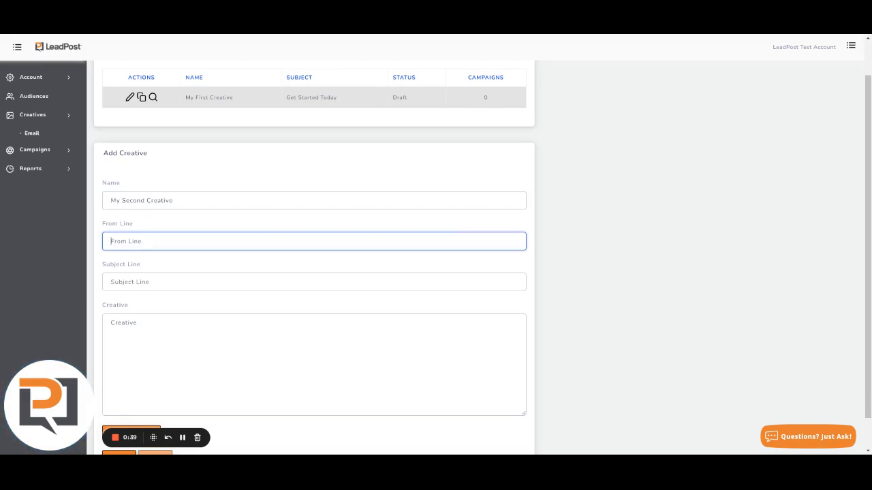
pyautogui.press('Tab')
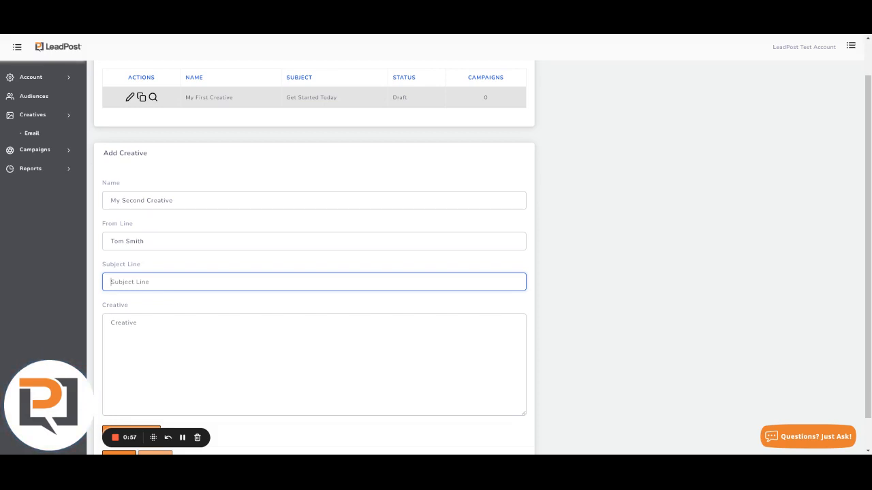
pyautogui.write('Get Started Today')
pyautogui.press('Tab')
# Paste the HTML travel email template into the Creative body field and scroll through it
pyautogui.scroll(-1, 339, 159)
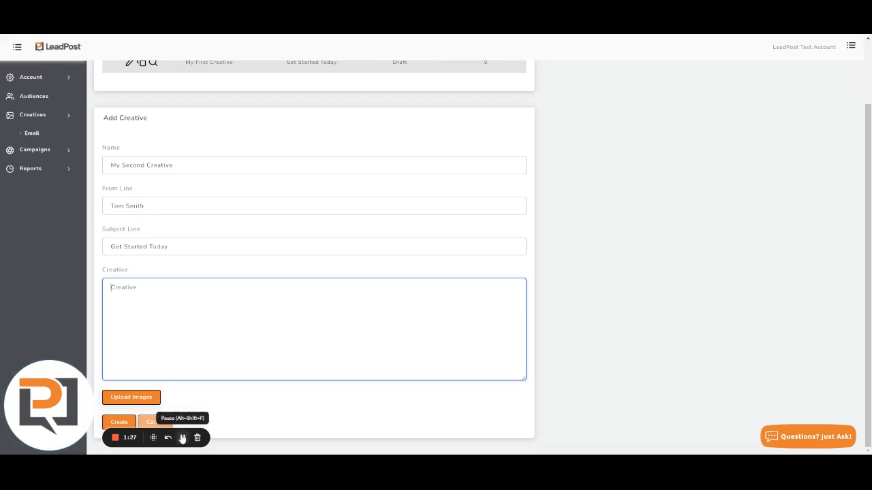
pyautogui.hotkey('ctrl', 'v')
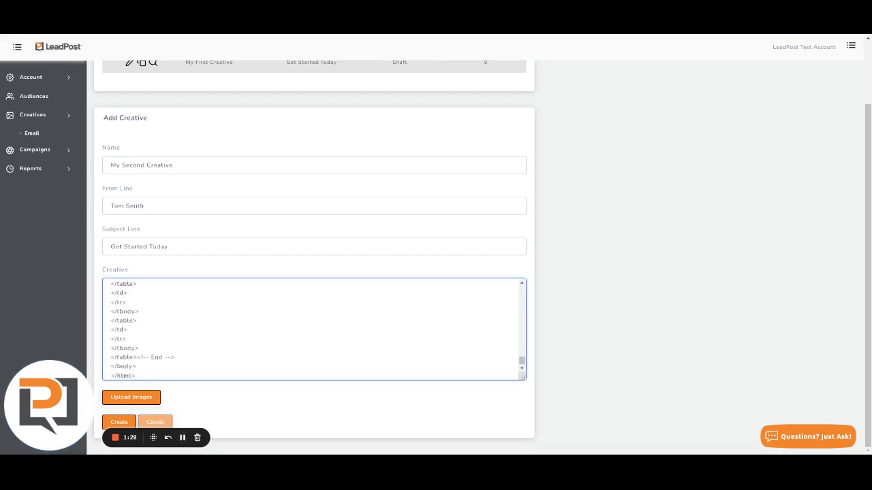
pyautogui.scroll(10, 314, 329)
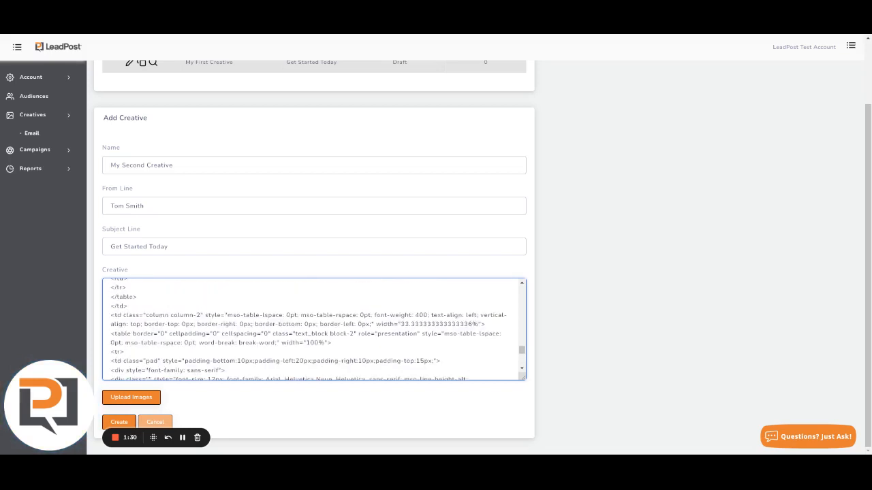
pyautogui.scroll(-3, 313, 329)
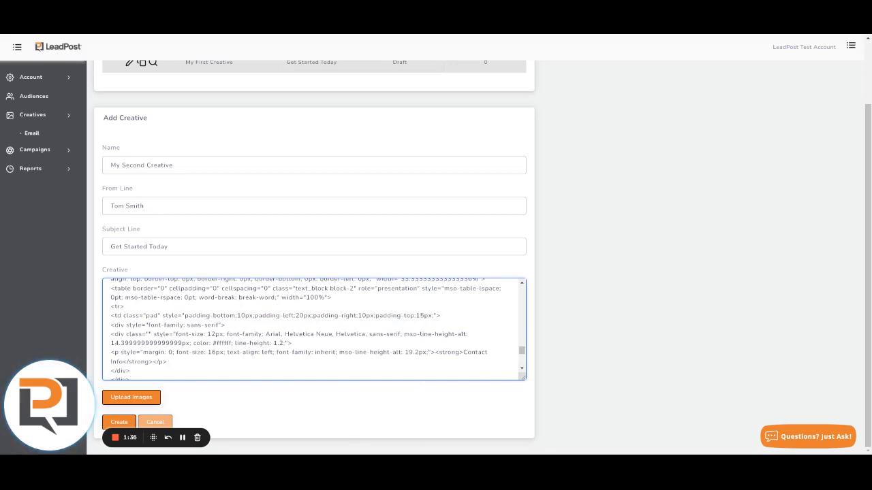
# Upload the template images, Beach_2.png through Couple_Traveling_Hero.png, and create the creative
pyautogui.click(135, 397)
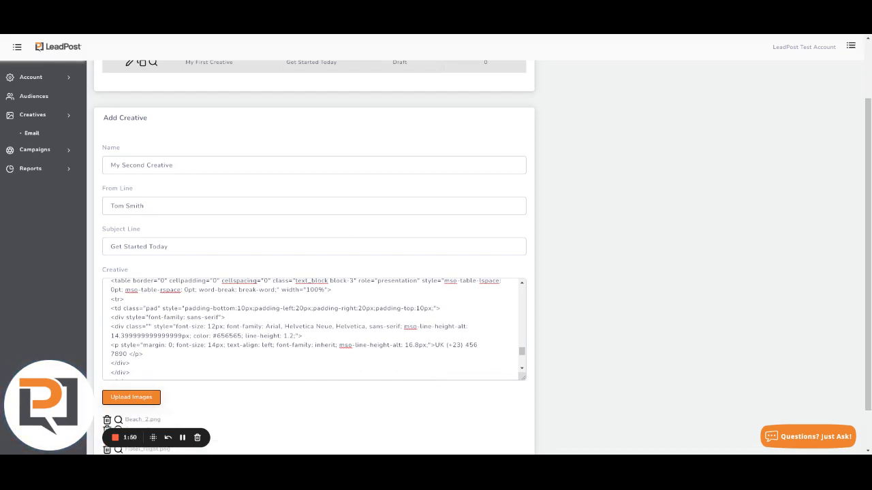
pyautogui.scroll(-2, 257, 389)
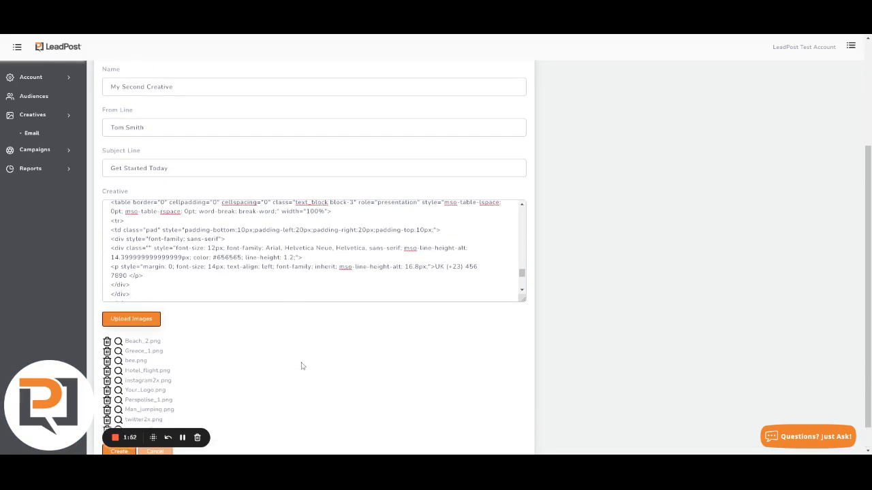
pyautogui.scroll(-1, 299, 367)
pyautogui.scroll(-2, 289, 357)
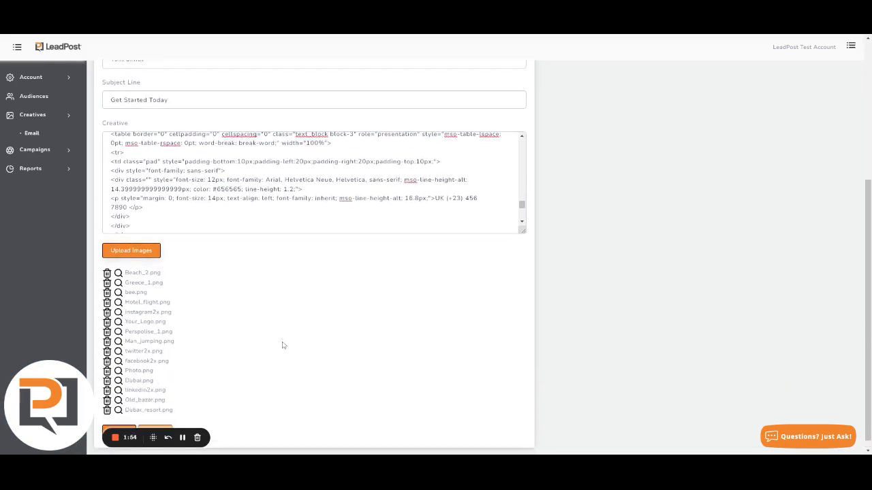
pyautogui.scroll(-1, 275, 334)
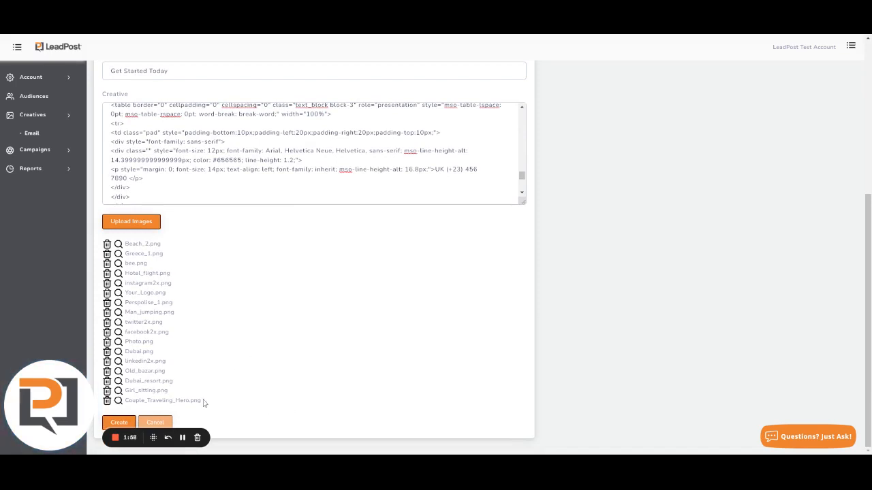
pyautogui.click(117, 424)
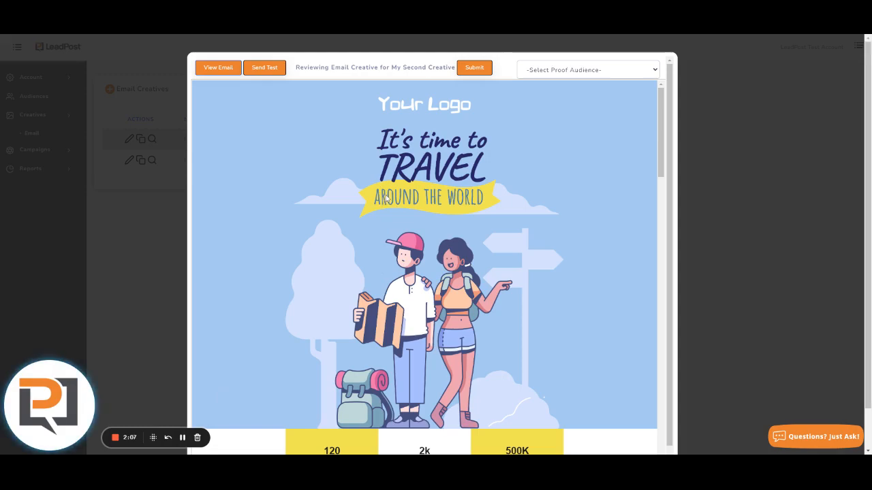
# Scroll through the travel email preview, checking the hero banner and Explore New Places sections
pyautogui.scroll(-15, 386, 197)
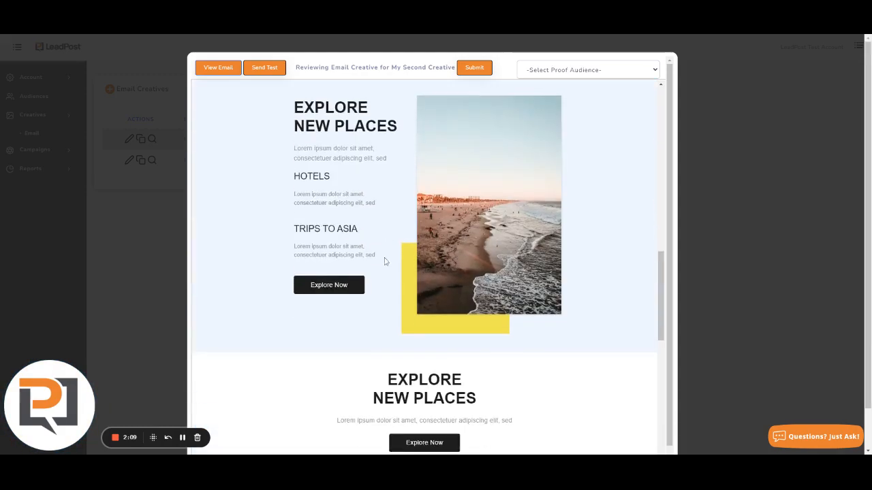
pyautogui.scroll(-6, 385, 261)
pyautogui.scroll(20, 356, 289)
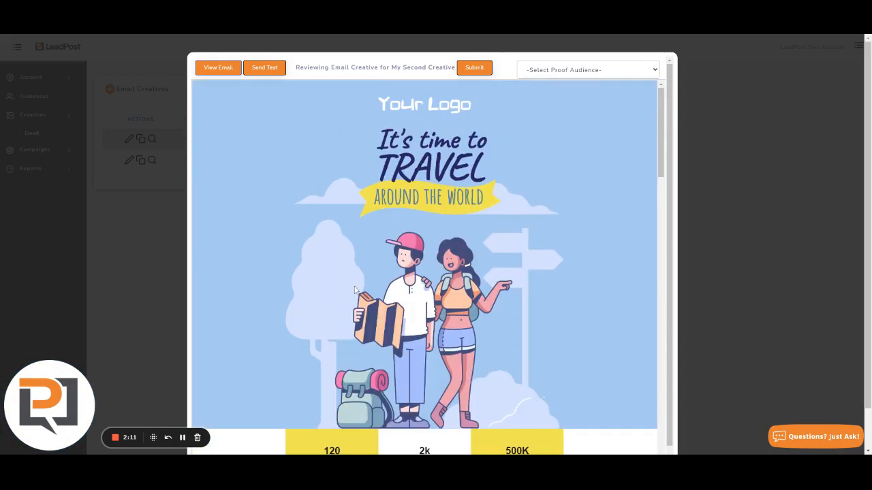
# Open Send Test and enter two test recipient e-mail addresses on separate lines
pyautogui.click(271, 70)
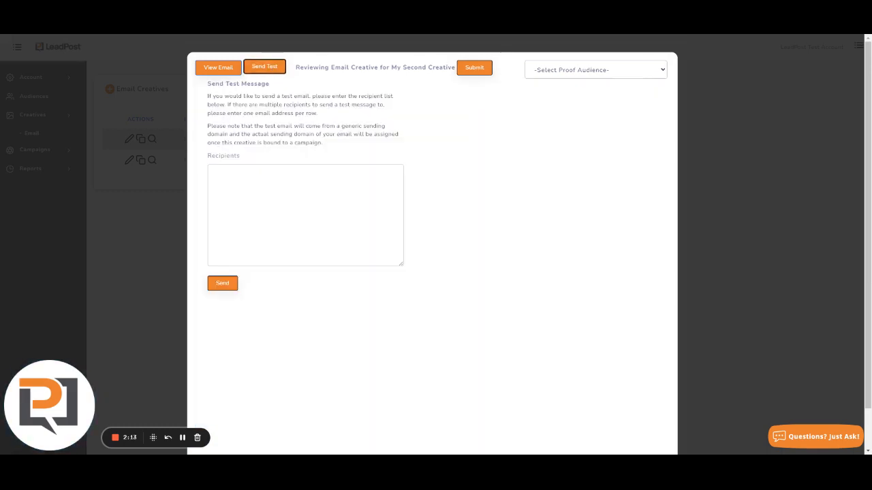
pyautogui.click(272, 197)
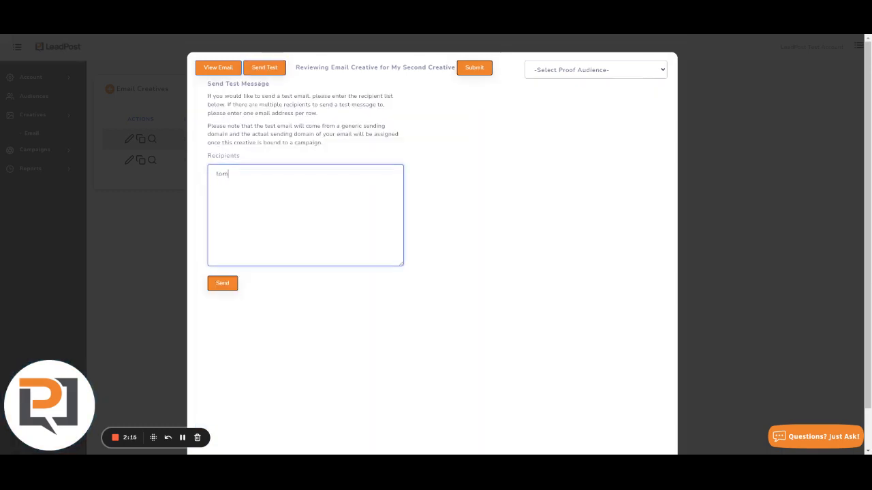
pyautogui.press('Return')
pyautogui.hotkey('ctrl', 'v')
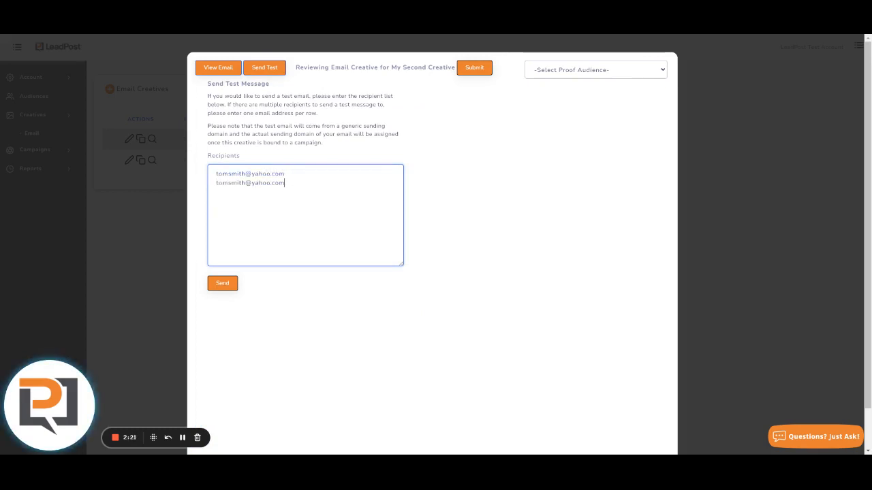
pyautogui.press('Left')
pyautogui.press('Left')
pyautogui.press('Left')
pyautogui.press('Left')
pyautogui.write('2')
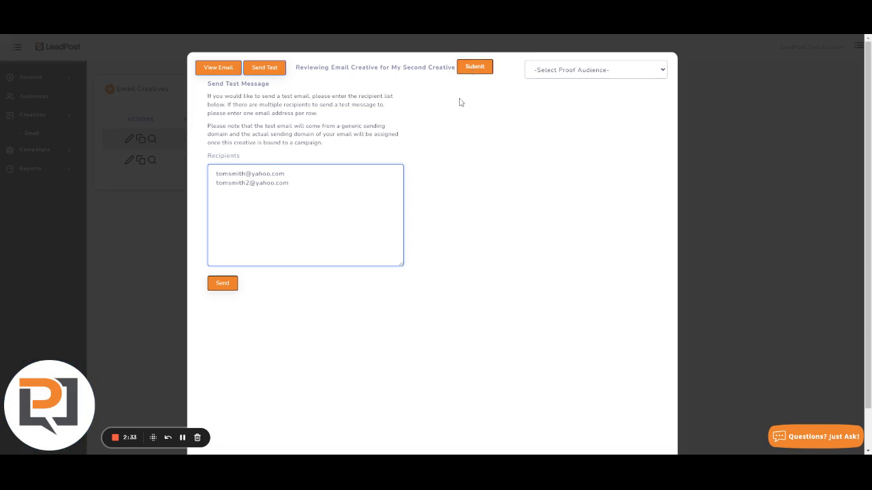
# Send the test email of My Second Creative to both recipients
pyautogui.click(182, 438)
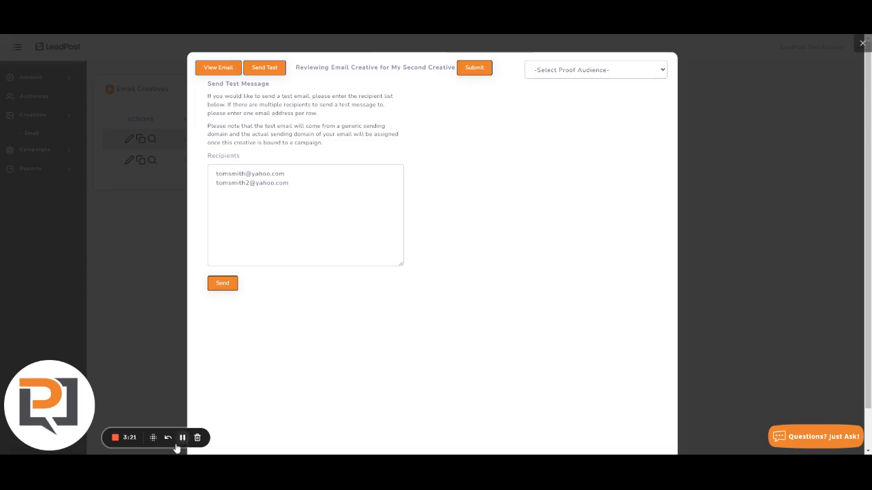
# Submit My Second Creative for review so it shows as Pending Review
pyautogui.click(182, 438)
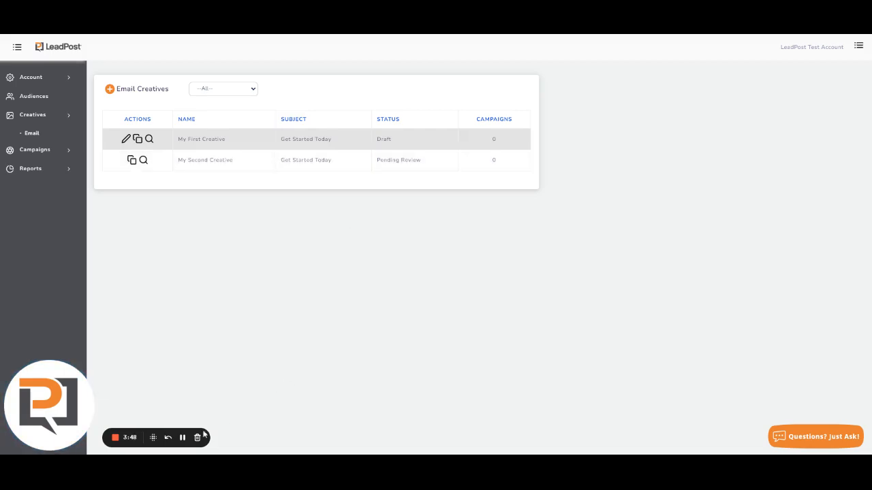
# Return to the Email Creatives list and confirm My Second Creative's status reads Active
pyautogui.click(183, 437)
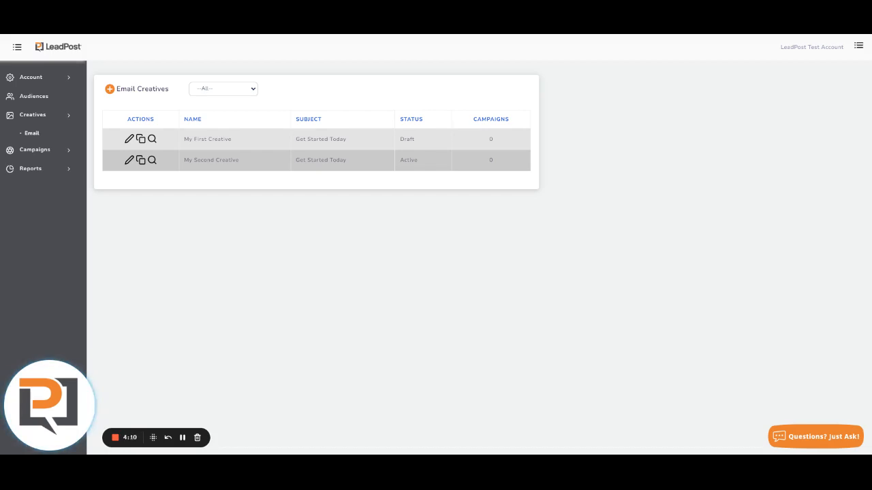
pyautogui.click(113, 445)
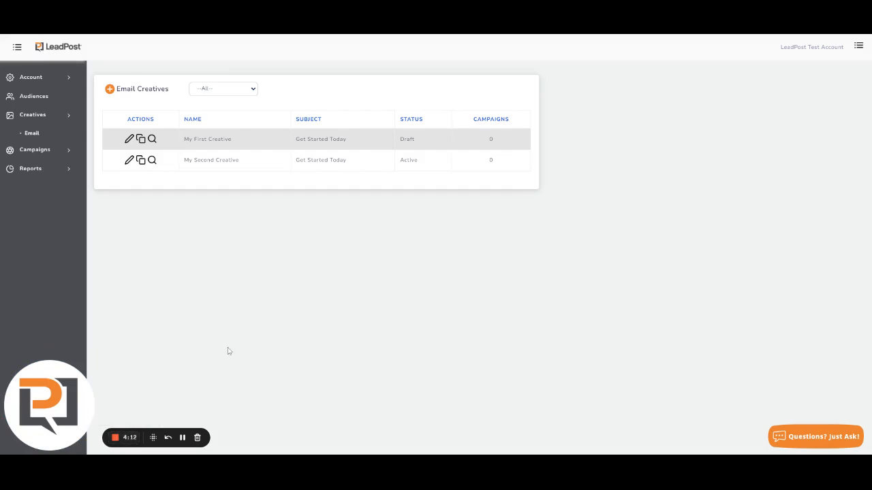